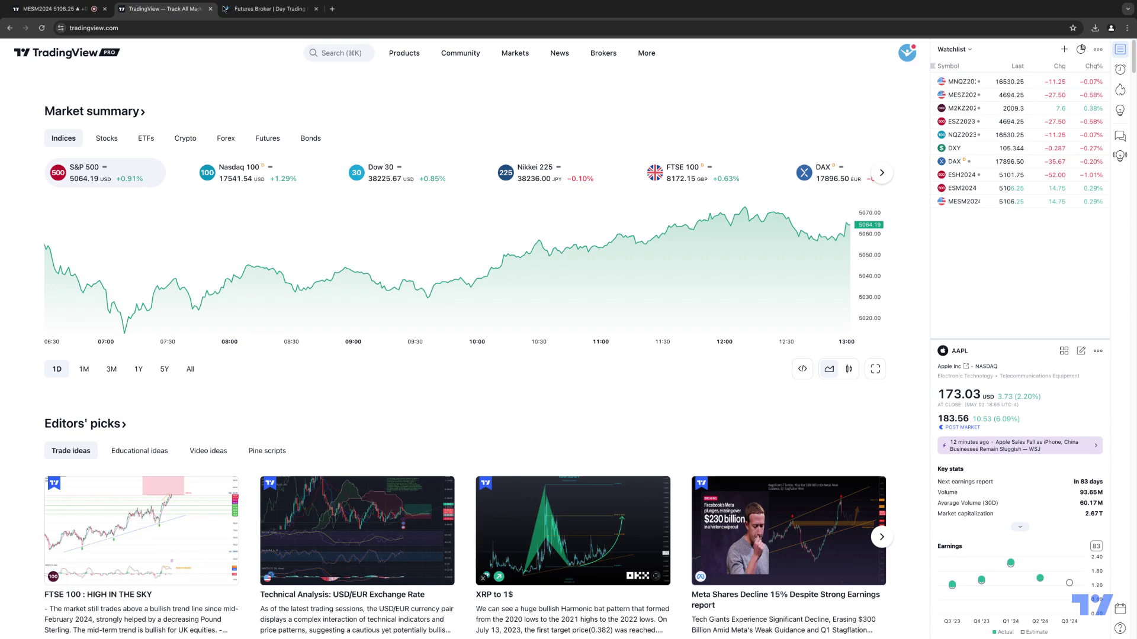
View AMP Futures' TradingView platform page, then return to the TradingView homepage.
key(ctrl+Tab)
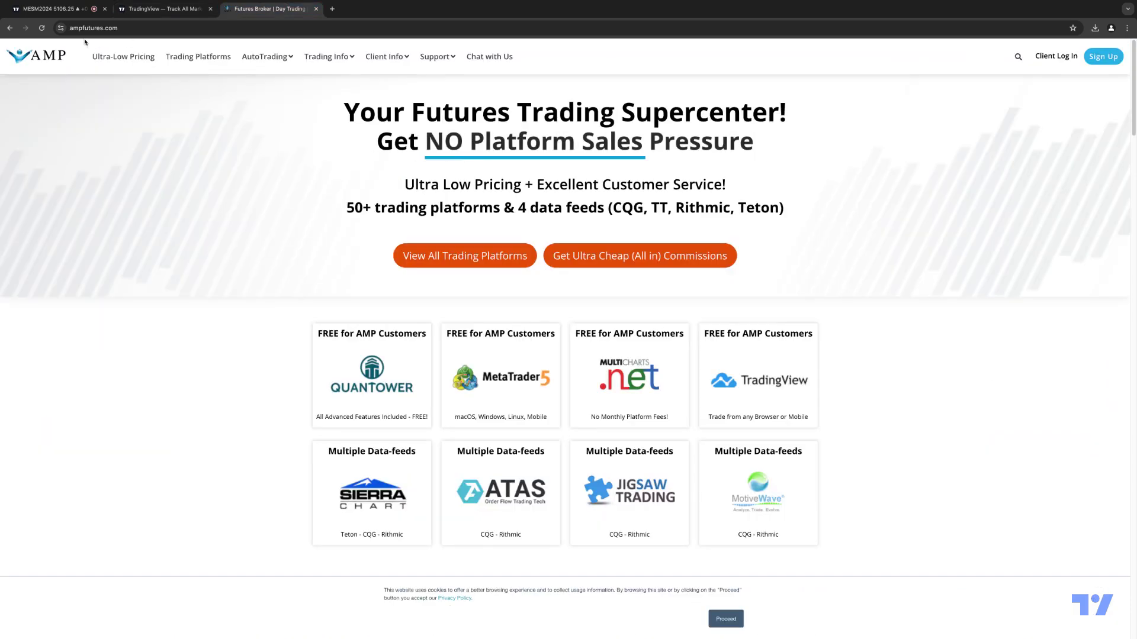
click(763, 391)
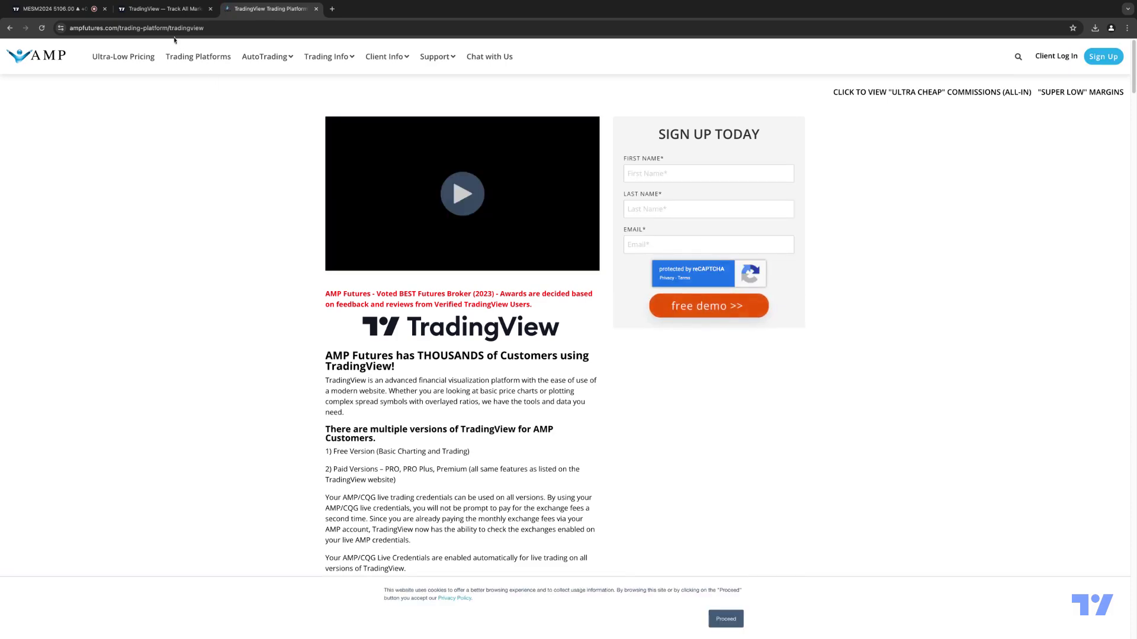
click(153, 14)
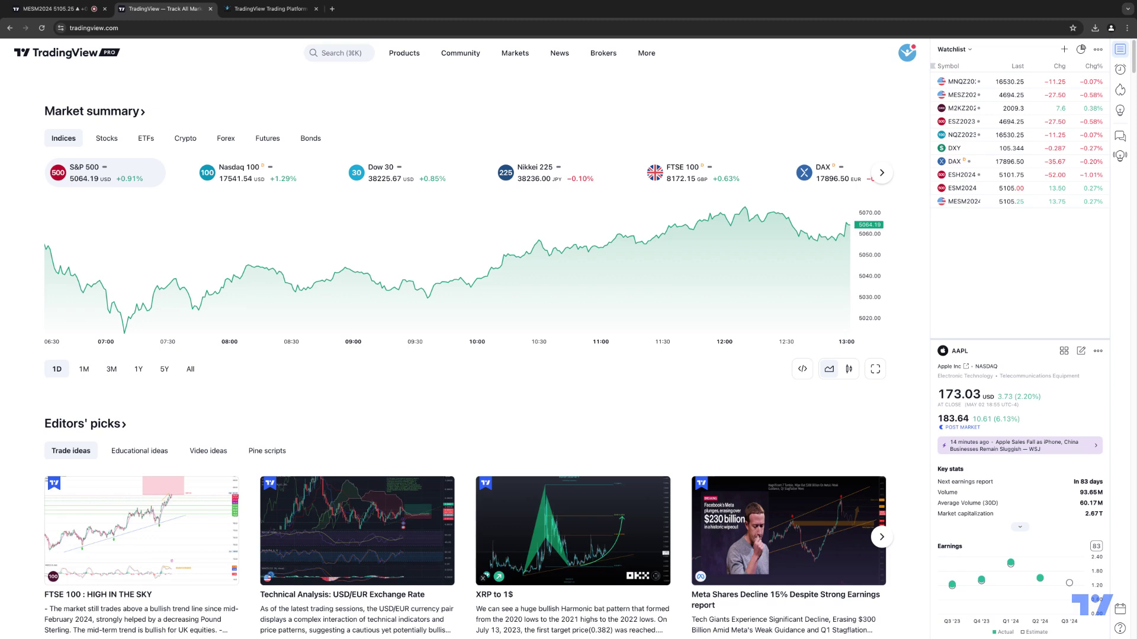
mouse_move(404, 53)
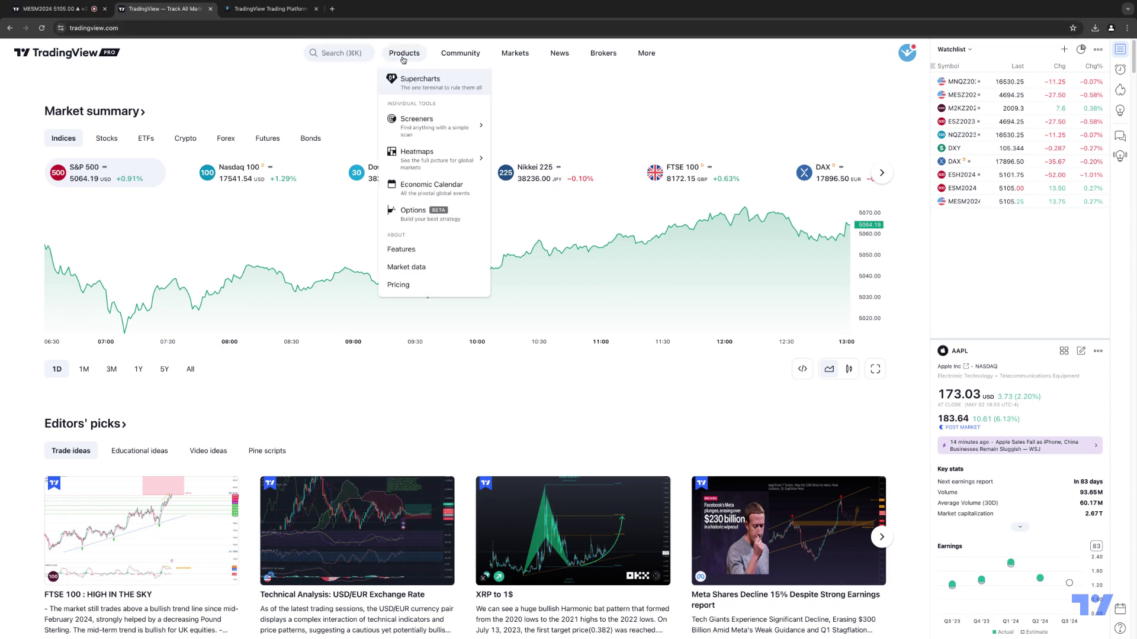
Open Supercharts, reopen the Trading Panel broker list, and bring up AMP's connection dialog.
click(426, 87)
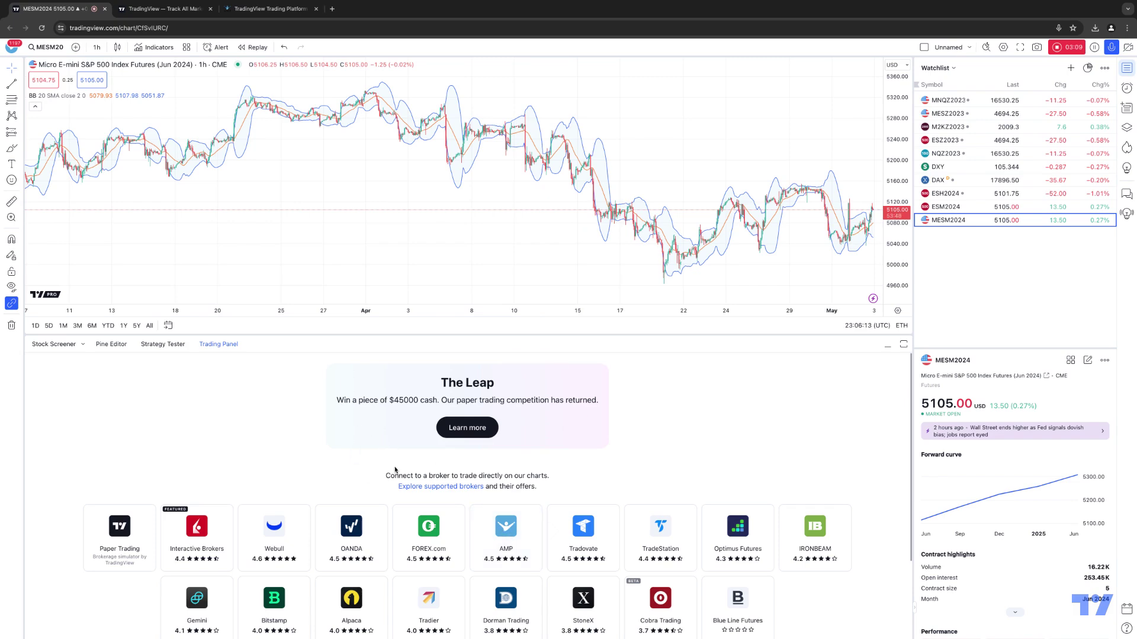
click(216, 345)
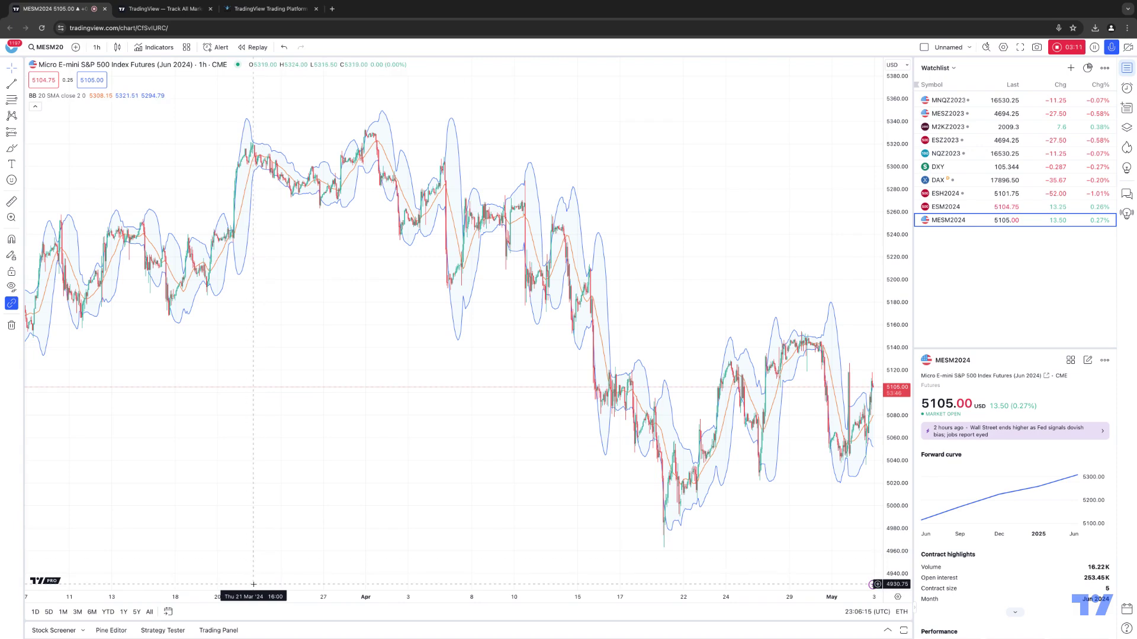
click(223, 630)
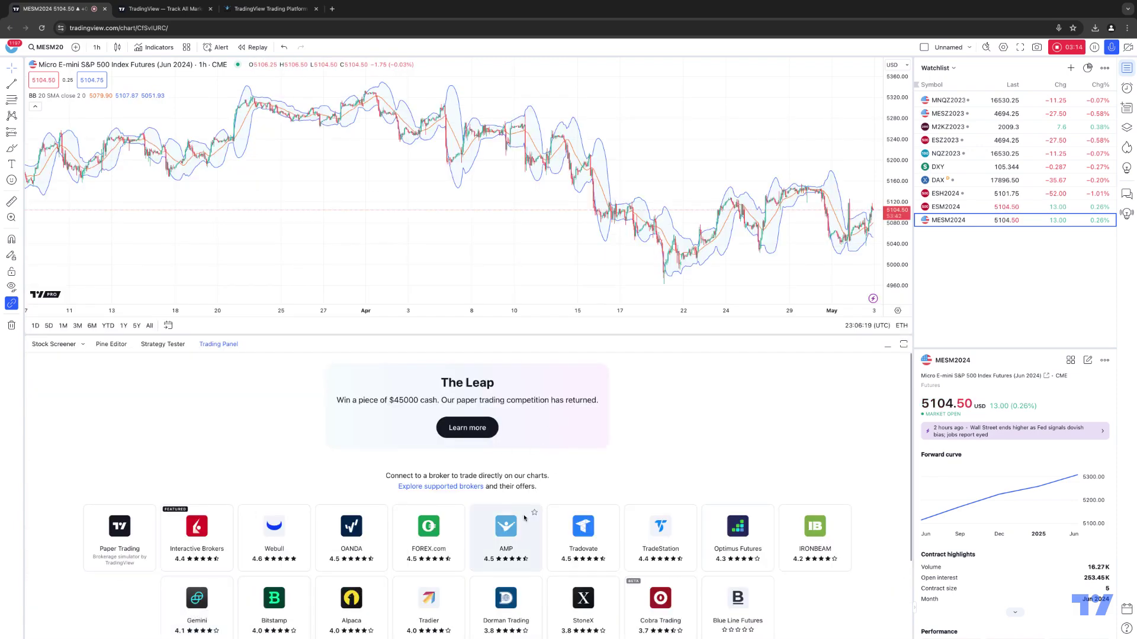
mouse_move(506, 533)
click(506, 531)
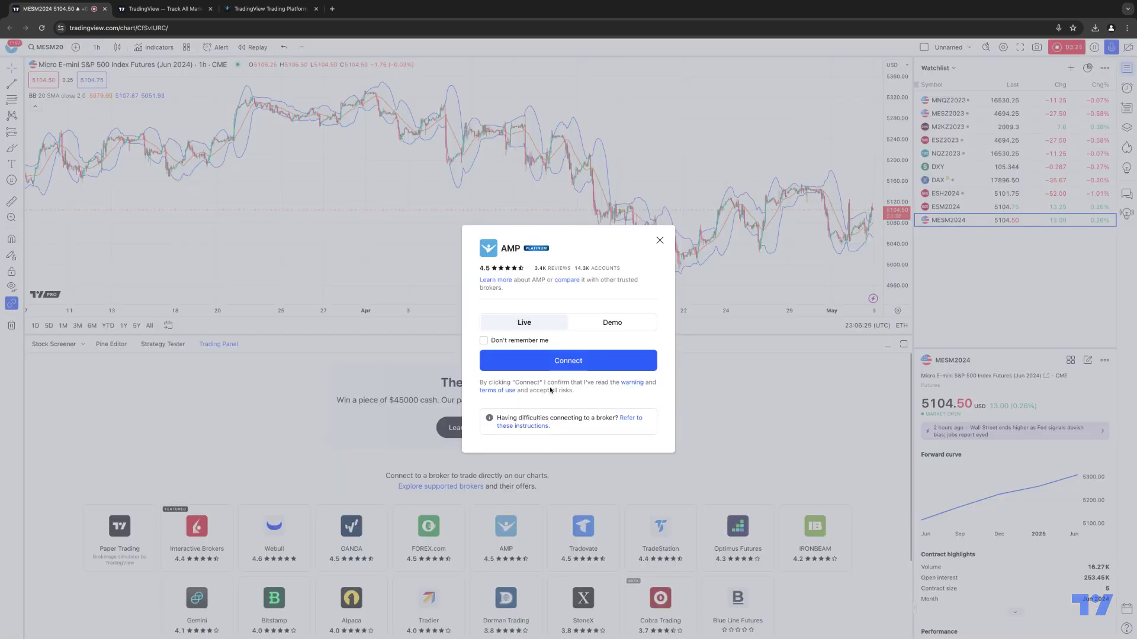
Set the AMP connection dialog to Live mode instead of Demo.
click(604, 324)
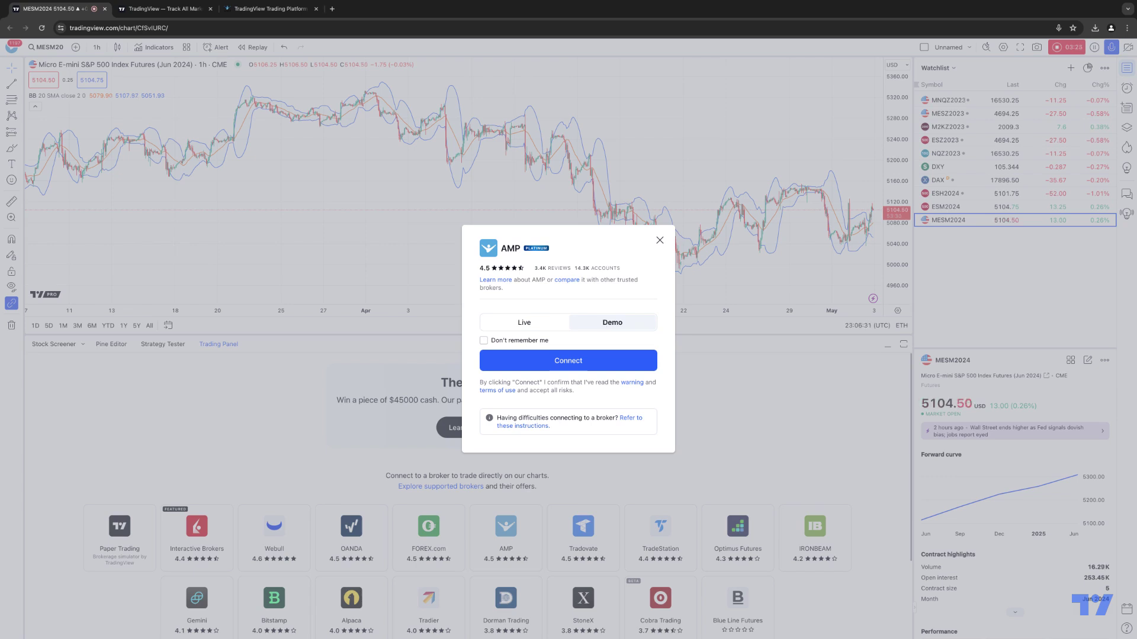
click(522, 322)
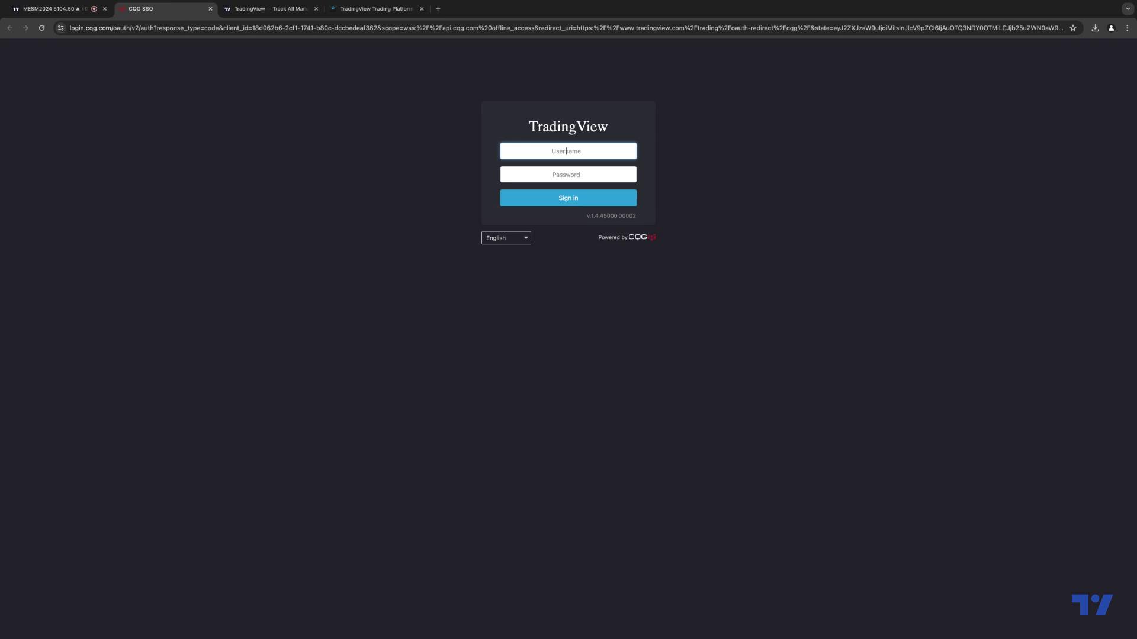
text(ampmvte)
text(s)
Correct the CQG username, enter the password, and submit the CQG sign-in.
key(BackSpace)
key(BackSpace)
key(BackSpace)
text(c)
text(test)
key(Tab)
text(a)
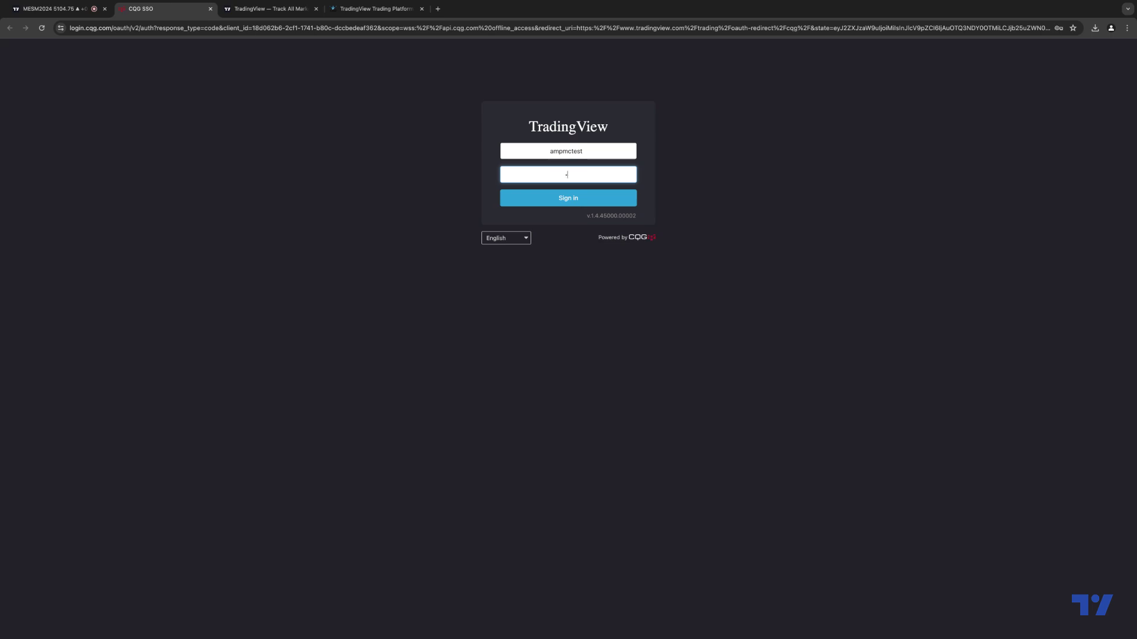
text(*****)
click(577, 203)
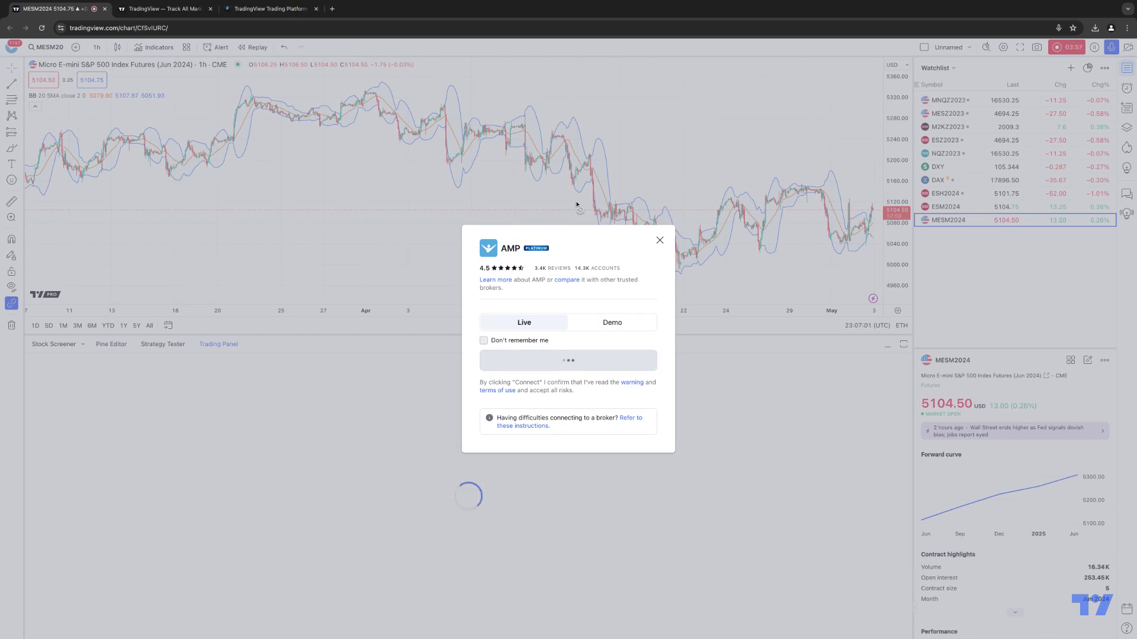